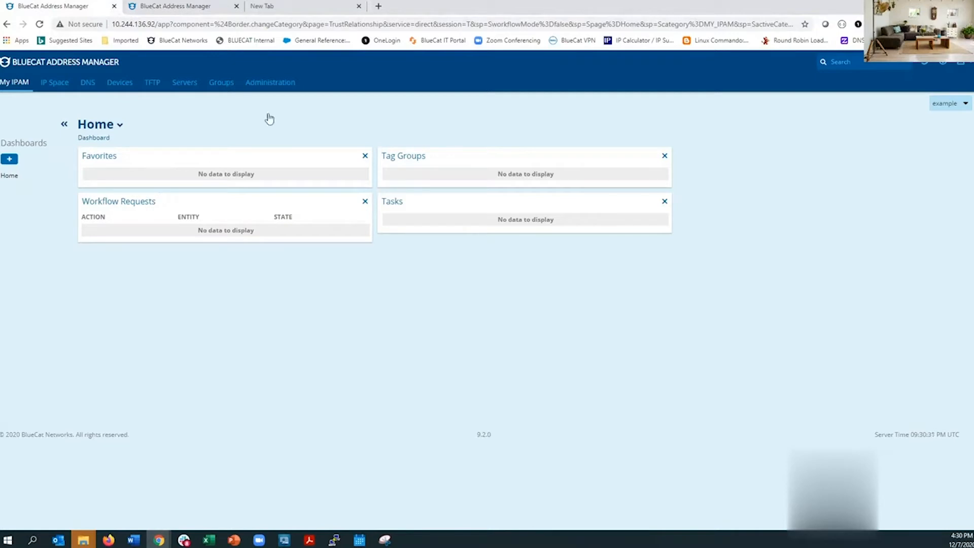
# On the 10.244.136.93 Address Manager, open Users and Groups to view user test's details.
pyautogui.click(171, 5)
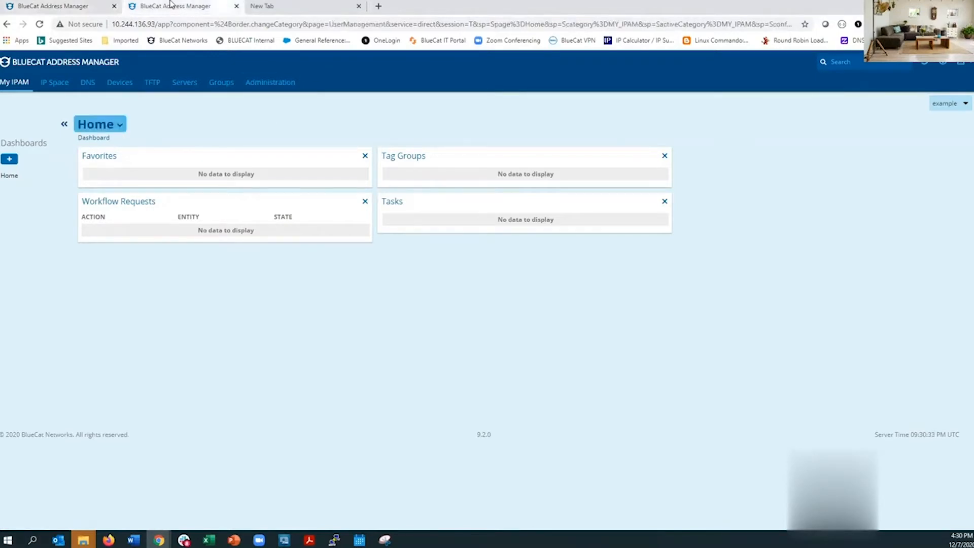
pyautogui.click(274, 82)
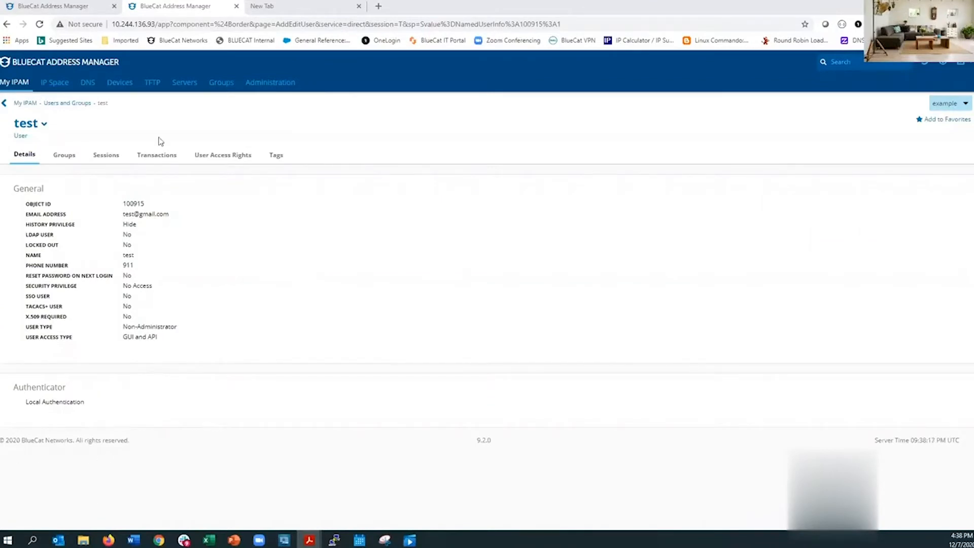
# On the 10.244.136.92 Address Manager, go to Administration > Trust Relationship Management.
pyautogui.click(69, 5)
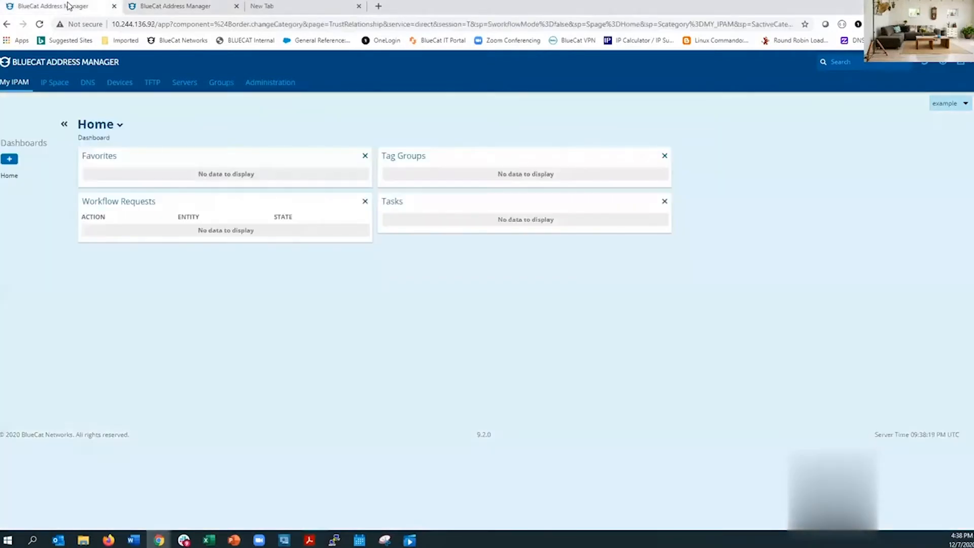
pyautogui.click(266, 88)
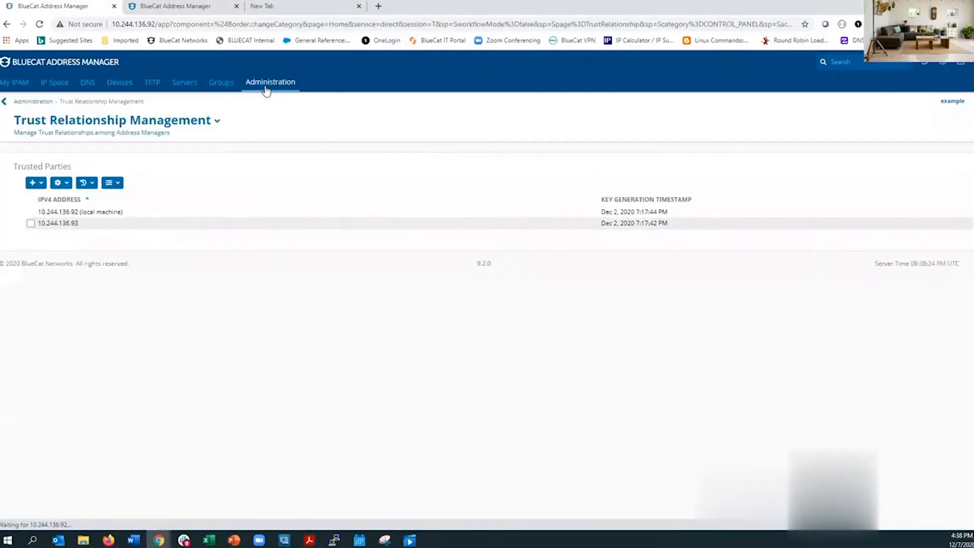
pyautogui.click(265, 89)
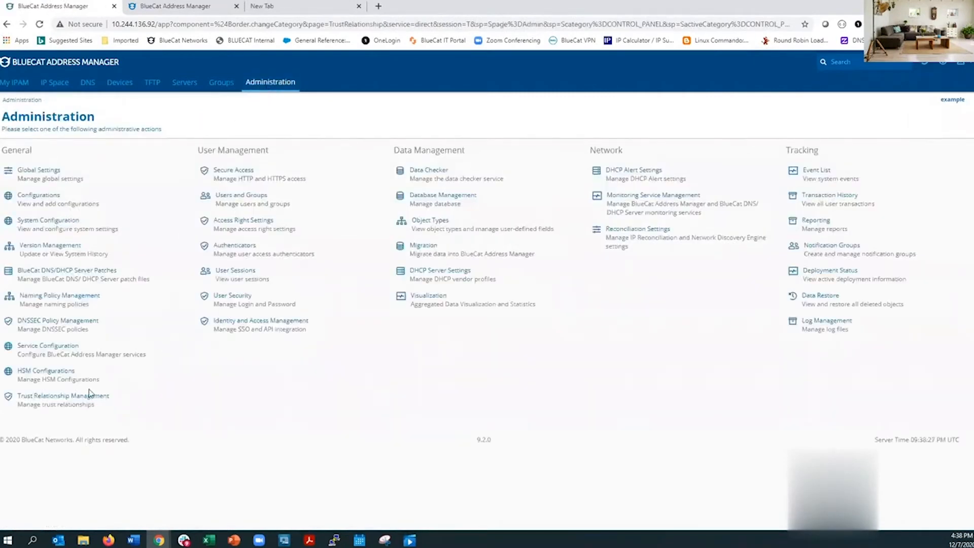
pyautogui.click(50, 401)
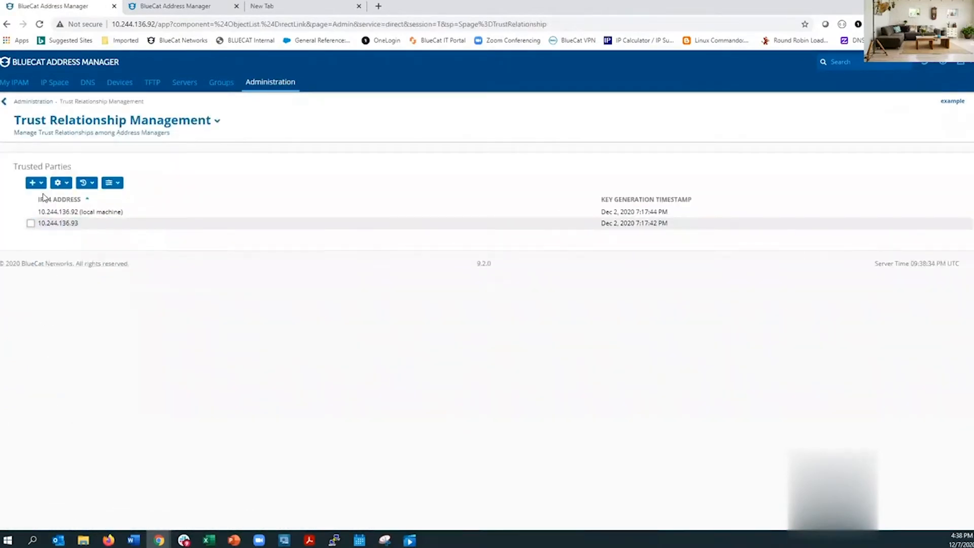
# Try establishing trust with 10.244.136.93 as user test, then cancel since the host is already trusted.
pyautogui.click(32, 183)
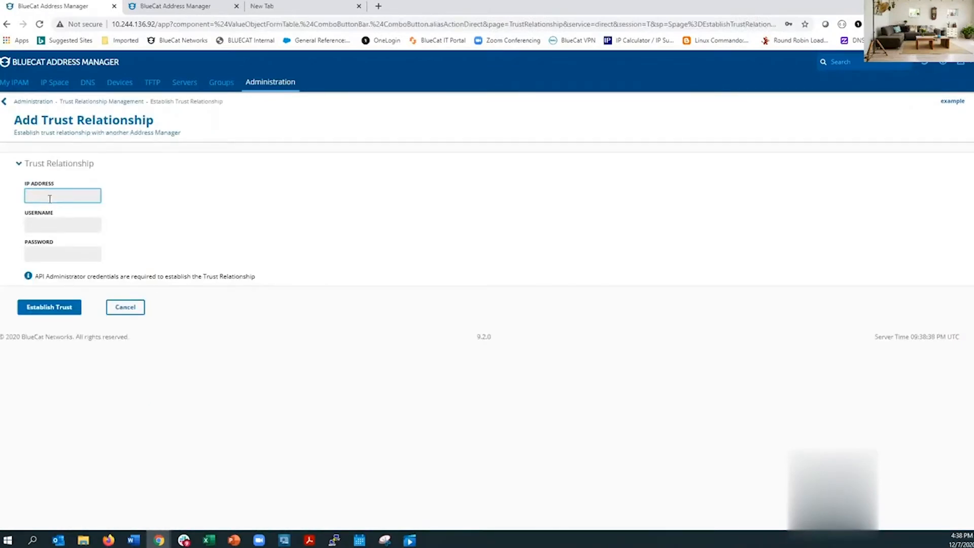
pyautogui.write('1')
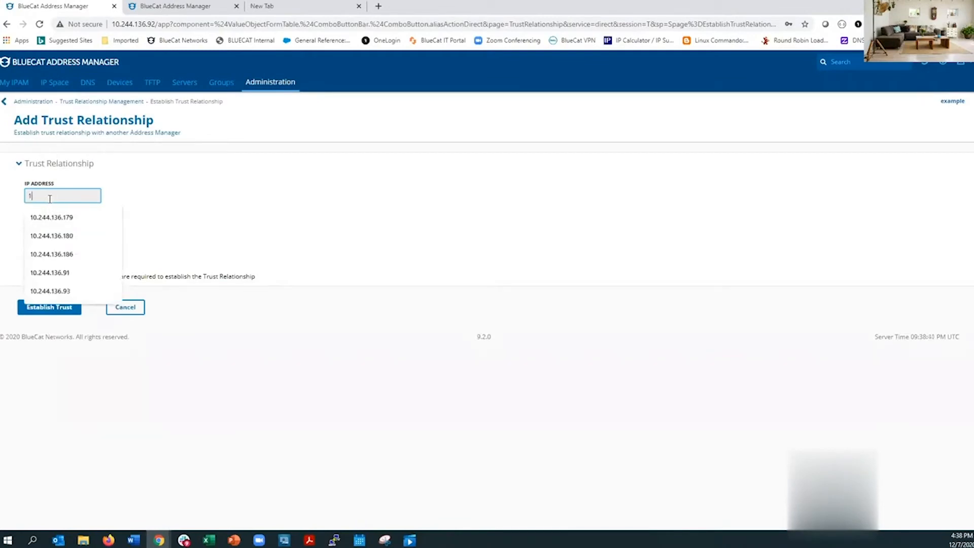
pyautogui.write('0.244.136.93')
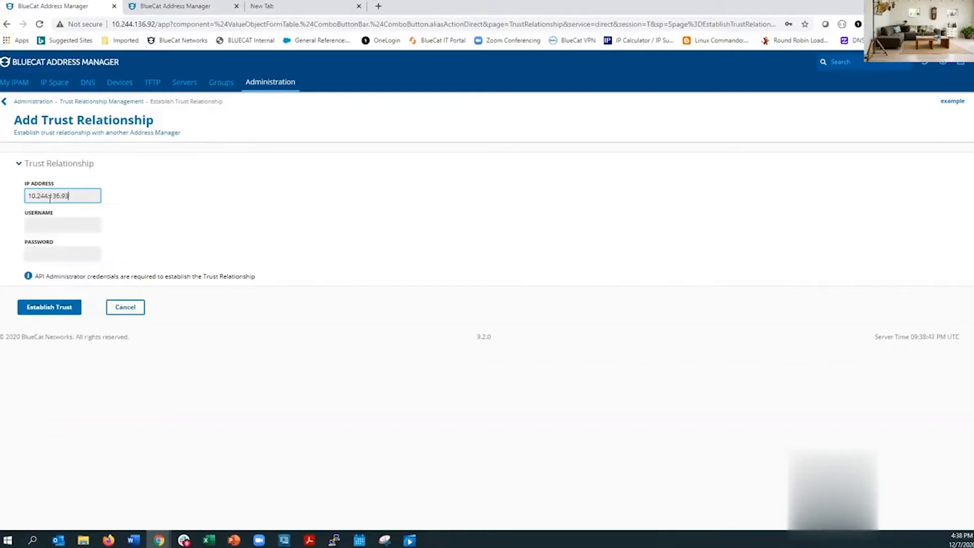
pyautogui.click(50, 225)
pyautogui.write('test')
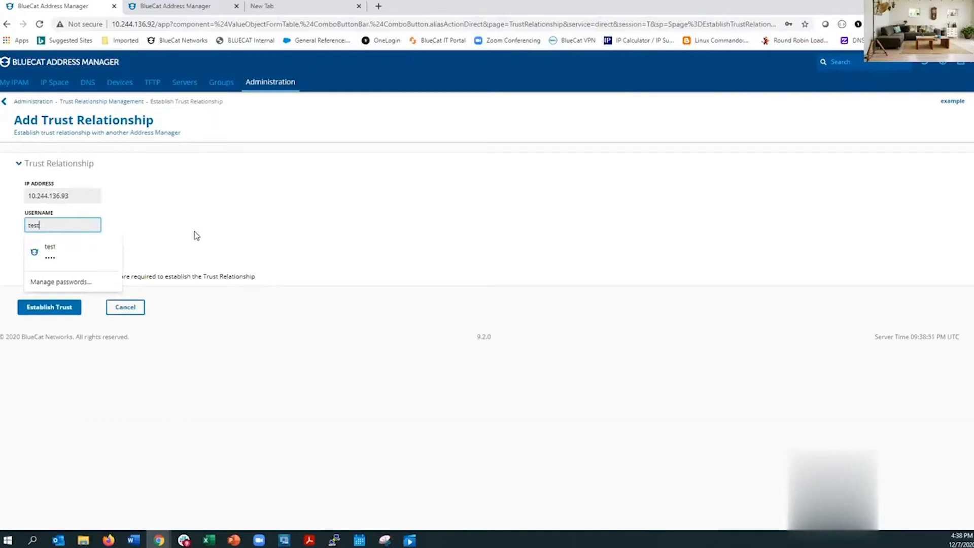
pyautogui.click(197, 236)
pyautogui.click(37, 256)
pyautogui.write('•••')
pyautogui.click(63, 316)
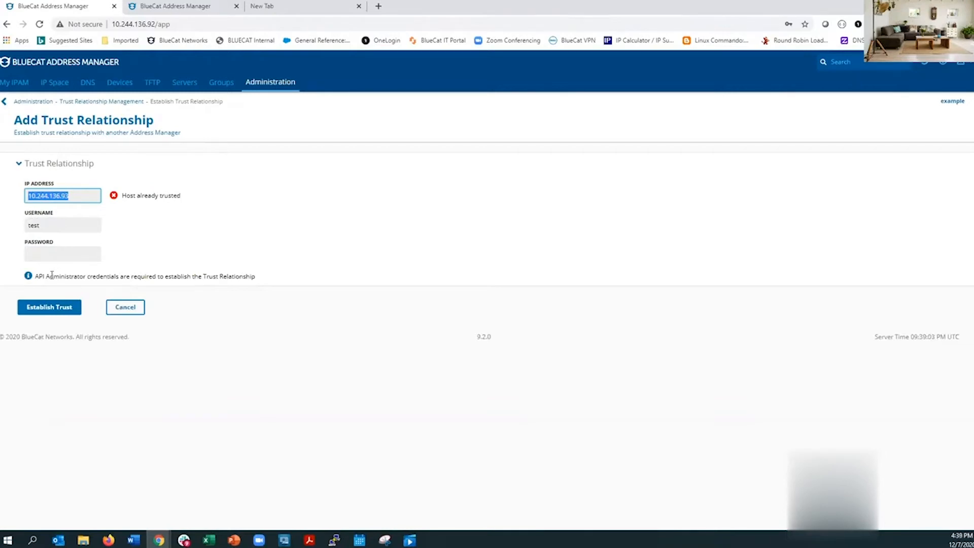
pyautogui.click(127, 311)
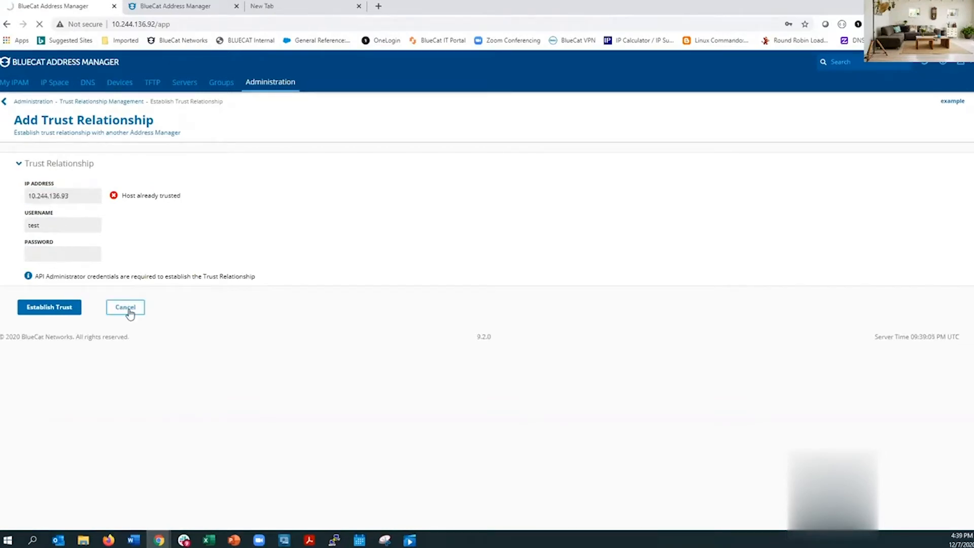
# Open the Configure Database Replication form from Administration > Database Management.
pyautogui.click(285, 82)
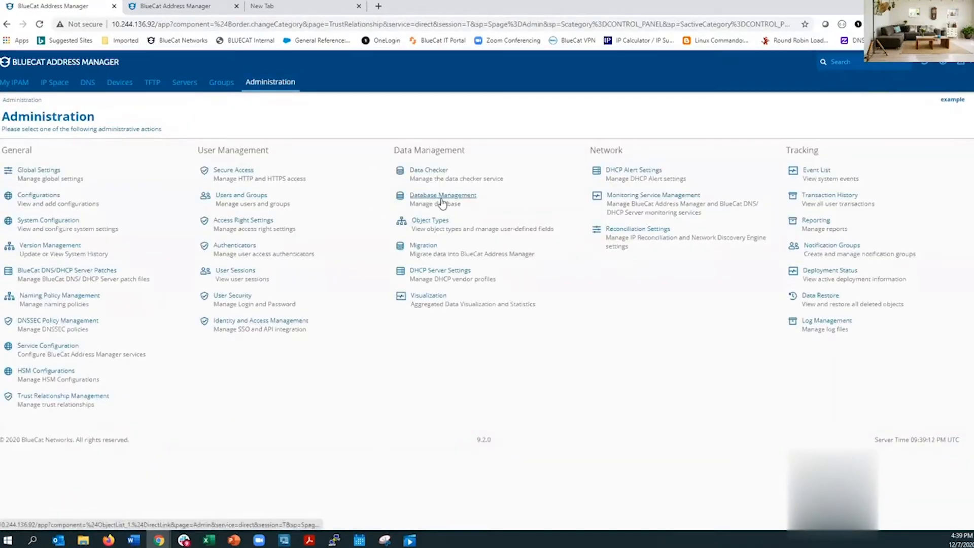
pyautogui.click(452, 198)
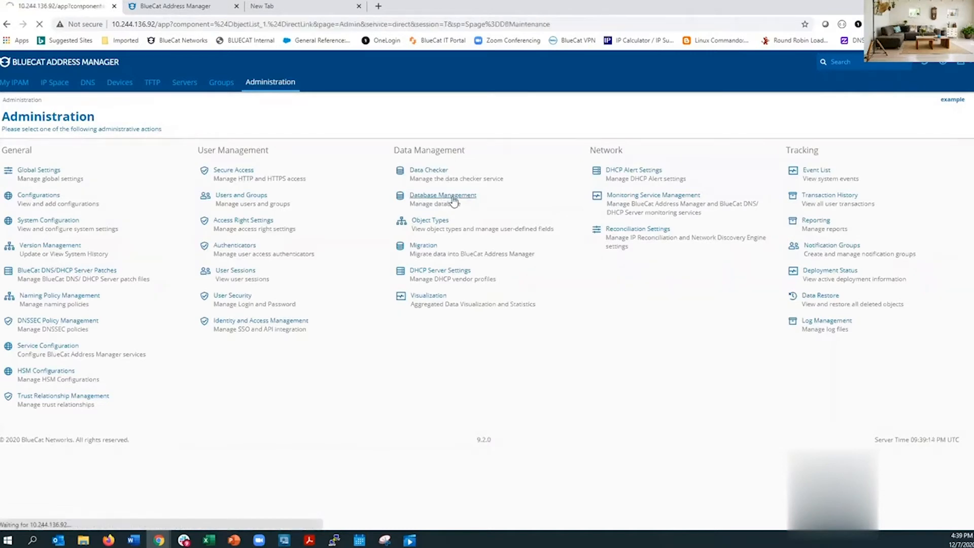
pyautogui.click(95, 158)
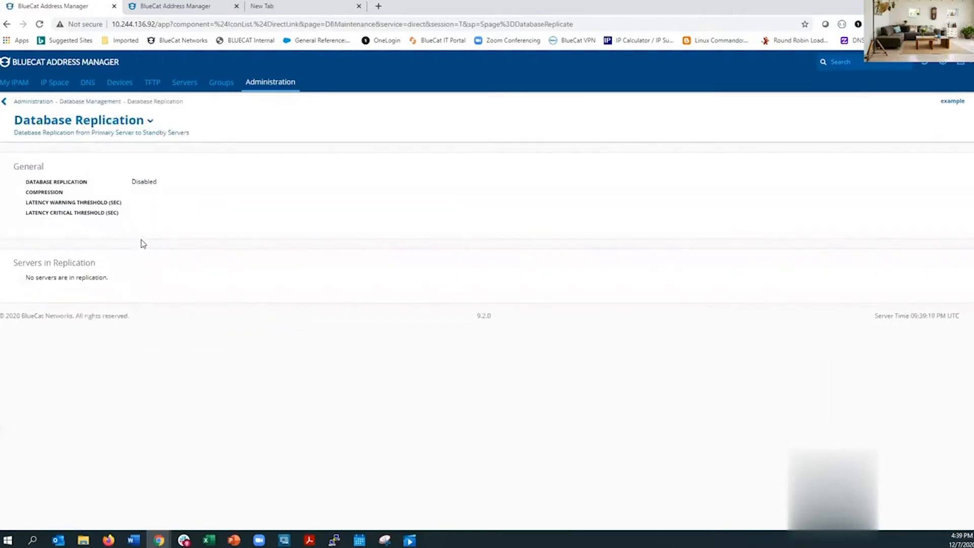
pyautogui.click(151, 122)
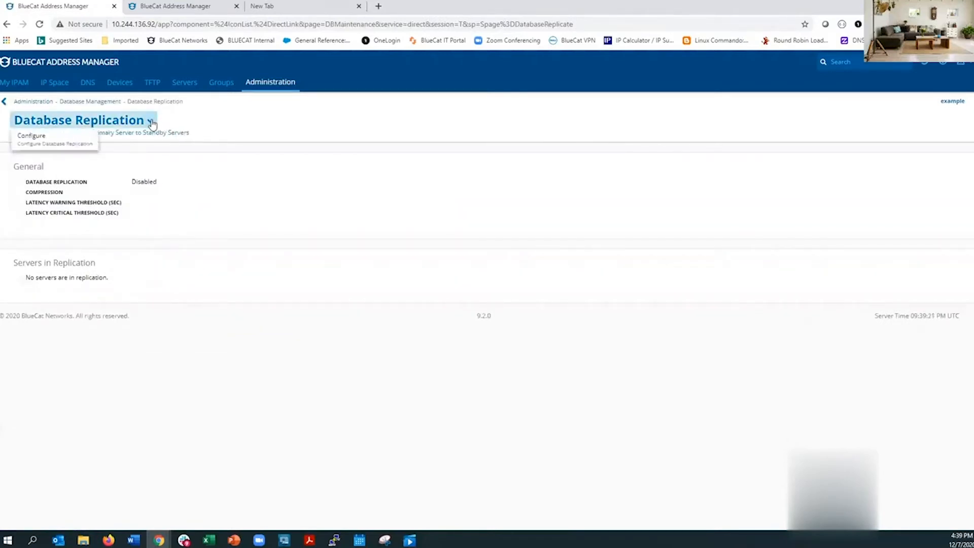
pyautogui.click(38, 137)
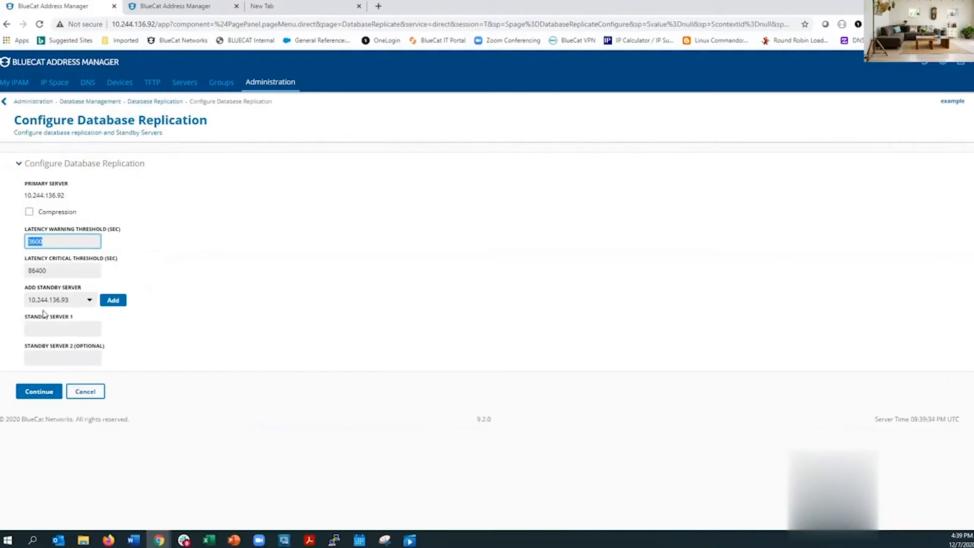
# Add 10.244.136.93 as the standby server and continue to the confirmation summary.
pyautogui.click(78, 303)
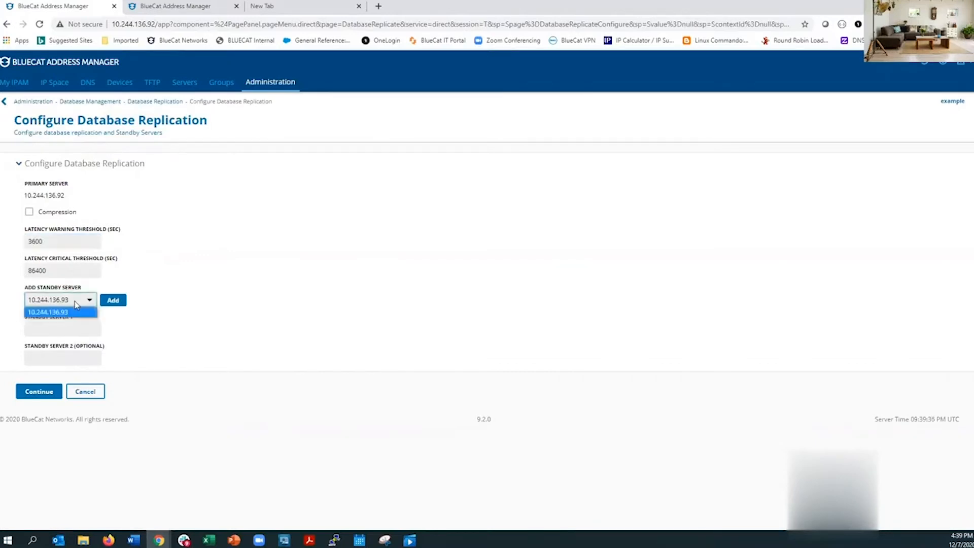
pyautogui.click(115, 301)
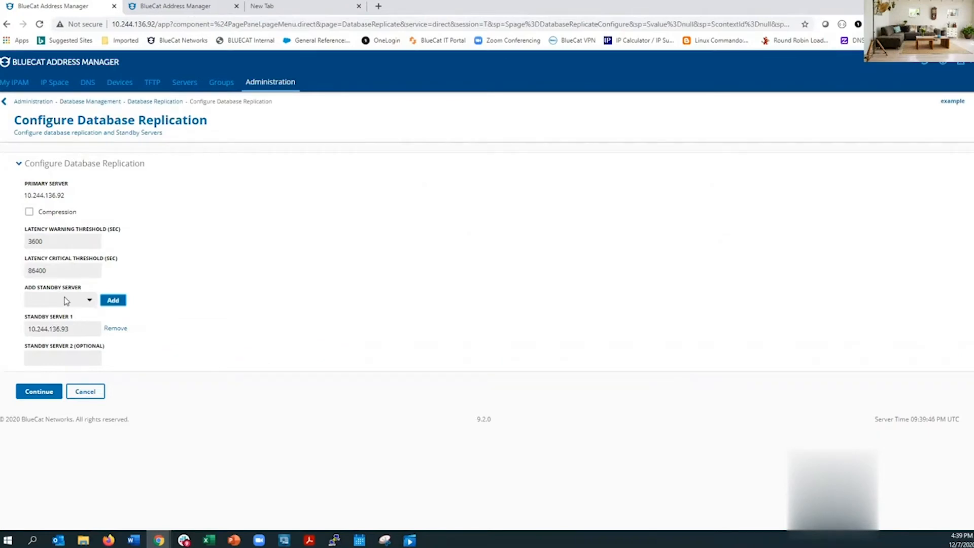
pyautogui.click(50, 391)
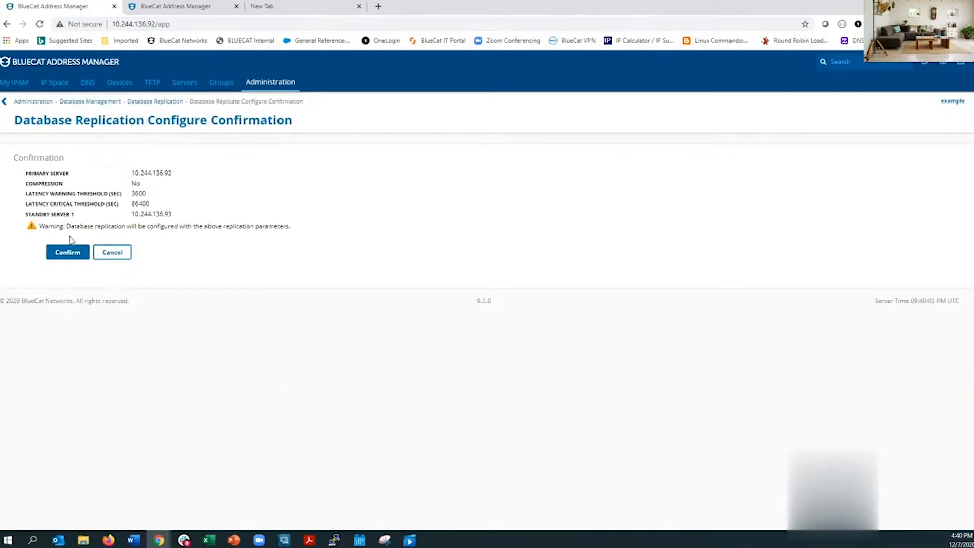
pyautogui.rightClick(71, 255)
# Confirm the replication configuration and wait until both servers show Replicating.
pyautogui.click(71, 255)
pyautogui.rightClick(69, 257)
pyautogui.click(64, 258)
pyautogui.click(62, 257)
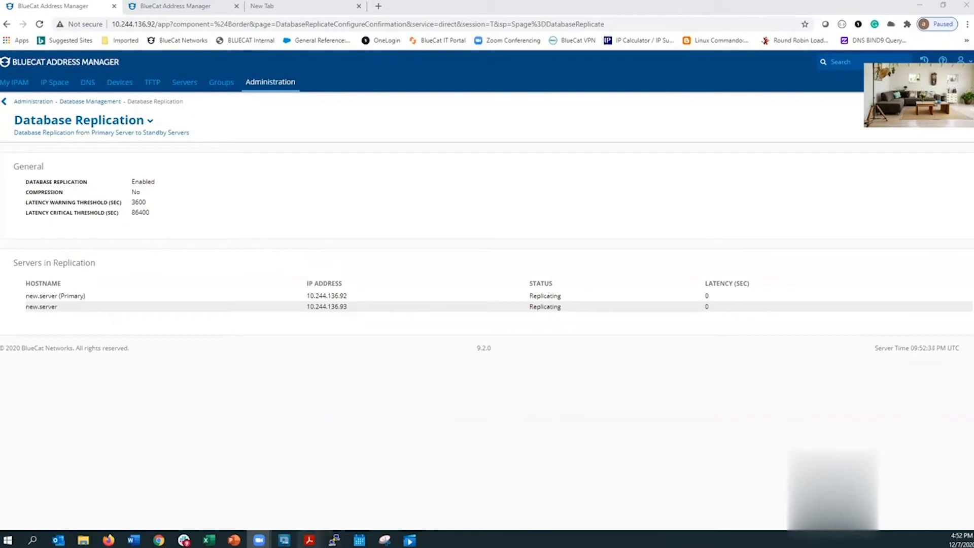
pyautogui.moveTo(309, 540)
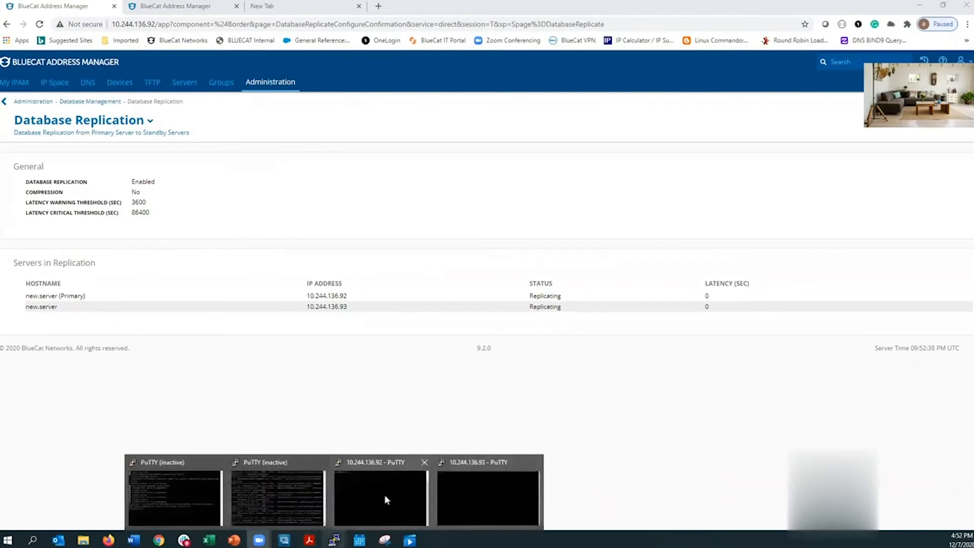
# In the 10.244.136.92 PuTTY session, open /var/log/replication.log in a maximized window and highlight recent entries.
pyautogui.click(384, 494)
pyautogui.write('cd /v')
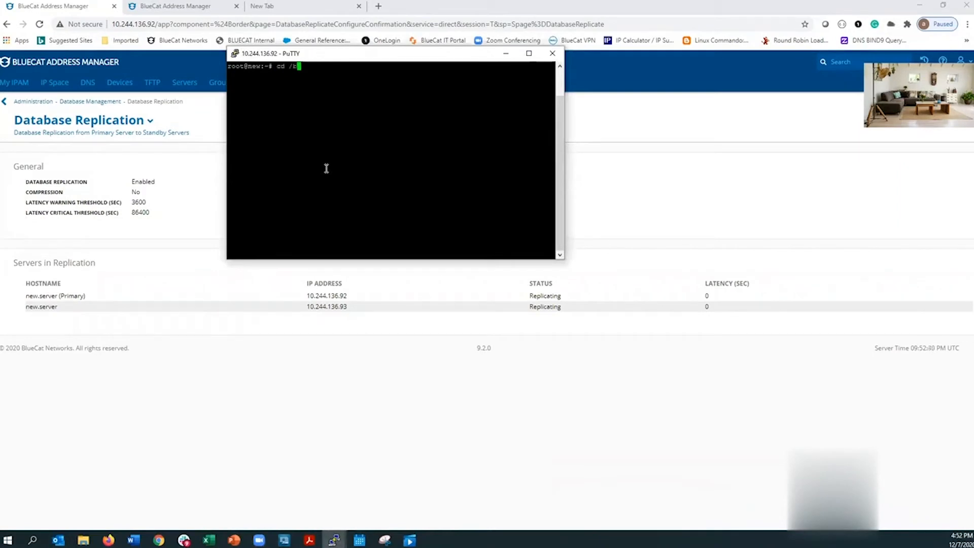
pyautogui.write('ar/log')
pyautogui.press('Return')
pyautogui.write('l')
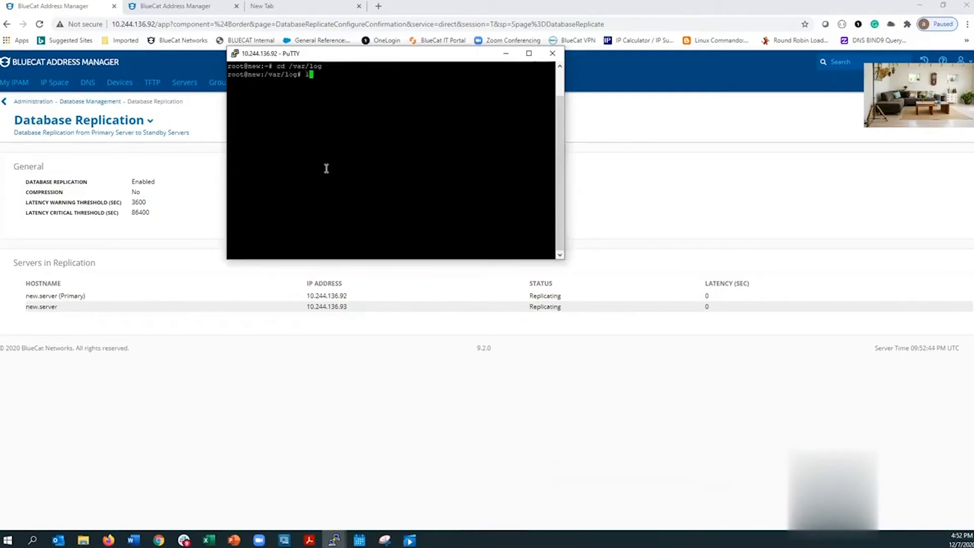
pyautogui.write('ess replication.log')
pyautogui.press('Return')
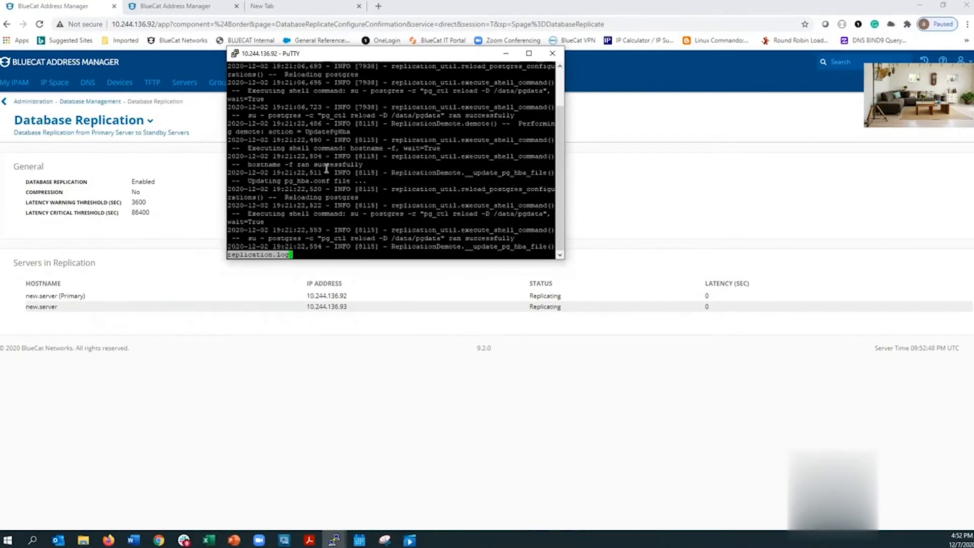
pyautogui.click(527, 54)
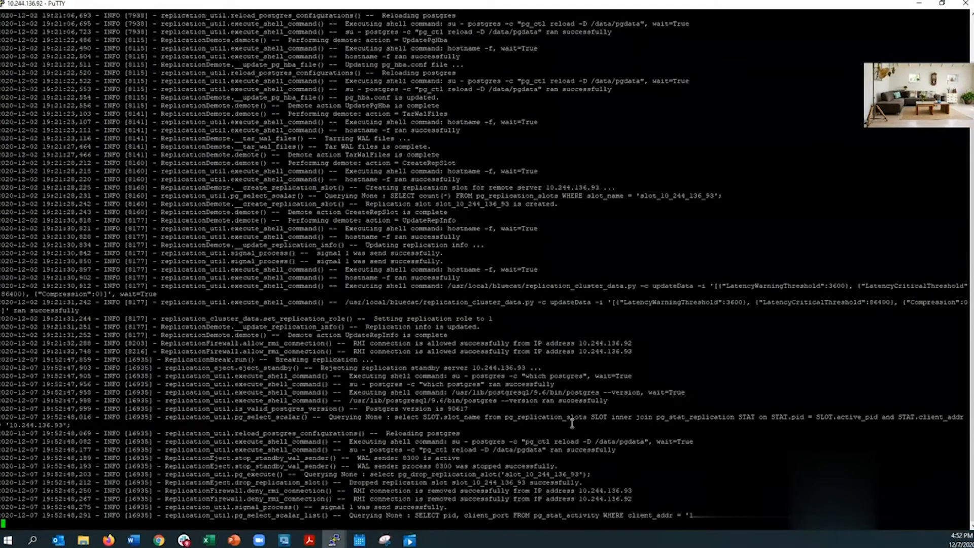
pyautogui.moveTo(679, 514); pyautogui.dragTo(211, 282)
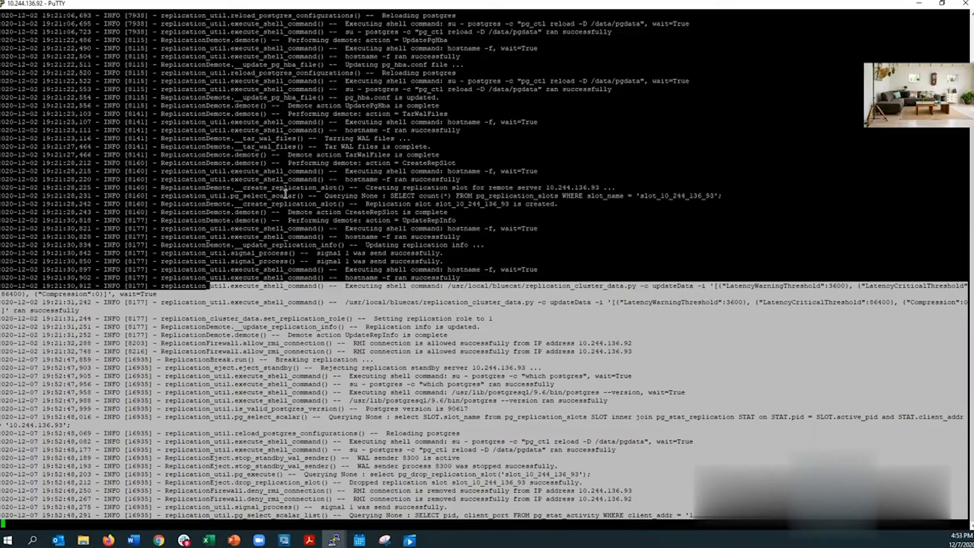
# Suspend the replication log viewer with Ctrl+Z and begin typing 'less replication_'.
pyautogui.hotkey('ctrl', 'z')
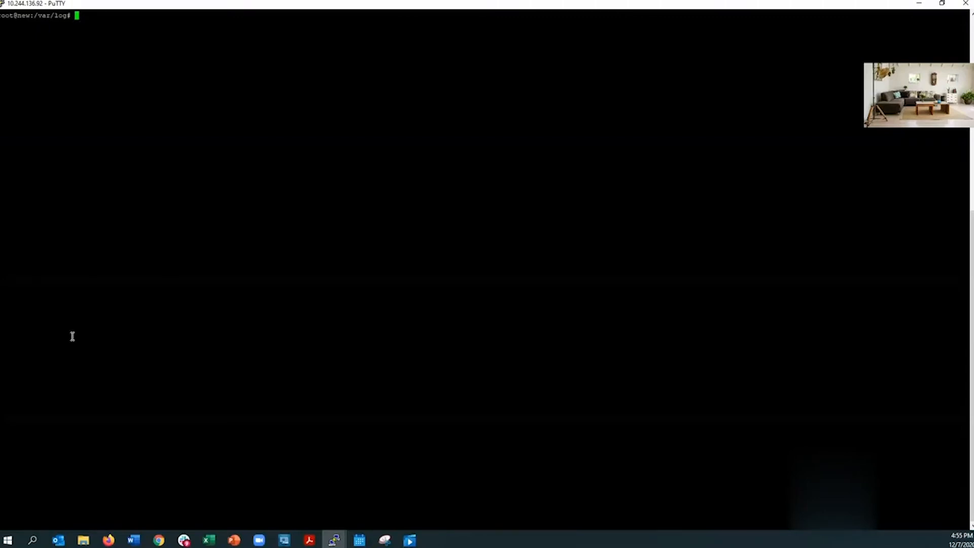
pyautogui.write('less replication_')
# View replication_monitor.log, then suspend the viewer with Ctrl+Z.
pyautogui.press('Tab')
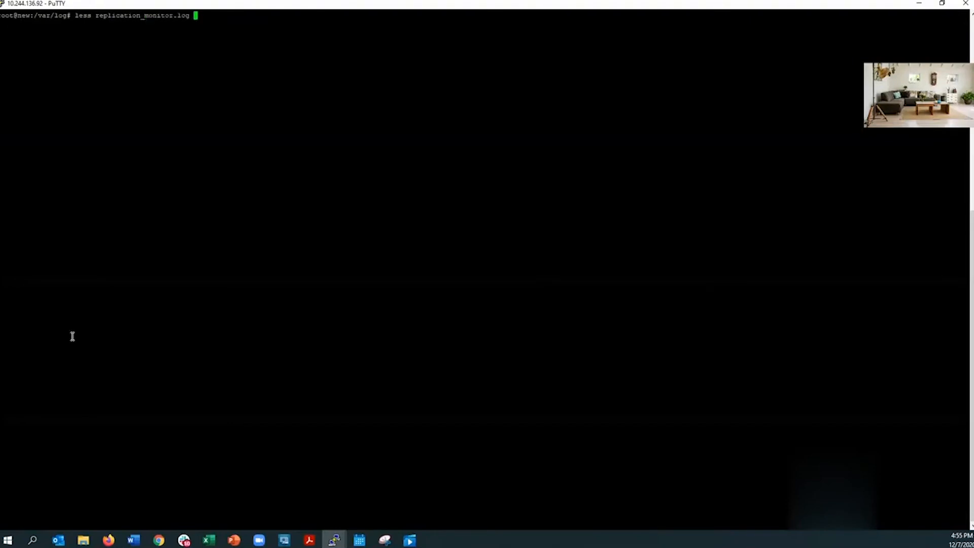
pyautogui.press('Return')
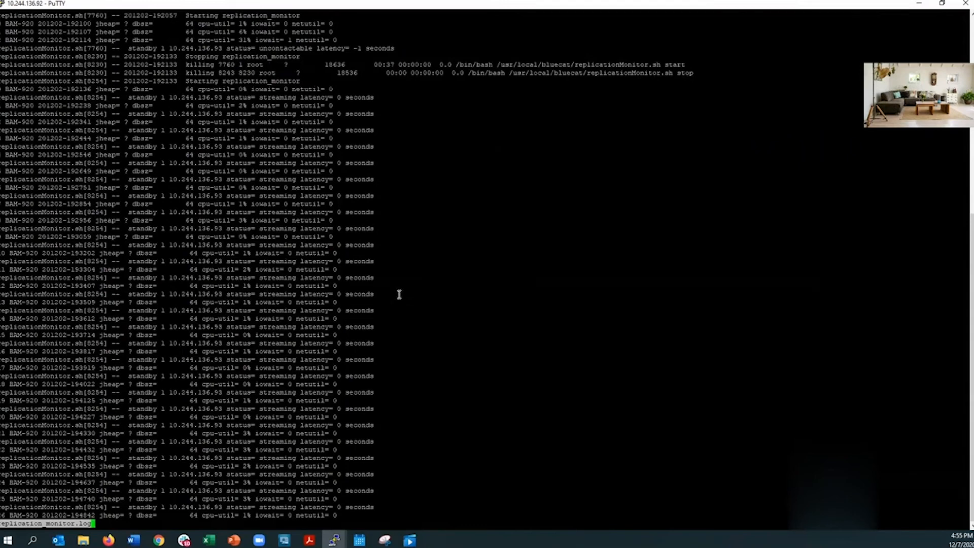
pyautogui.hotkey('ctrl', 'z')
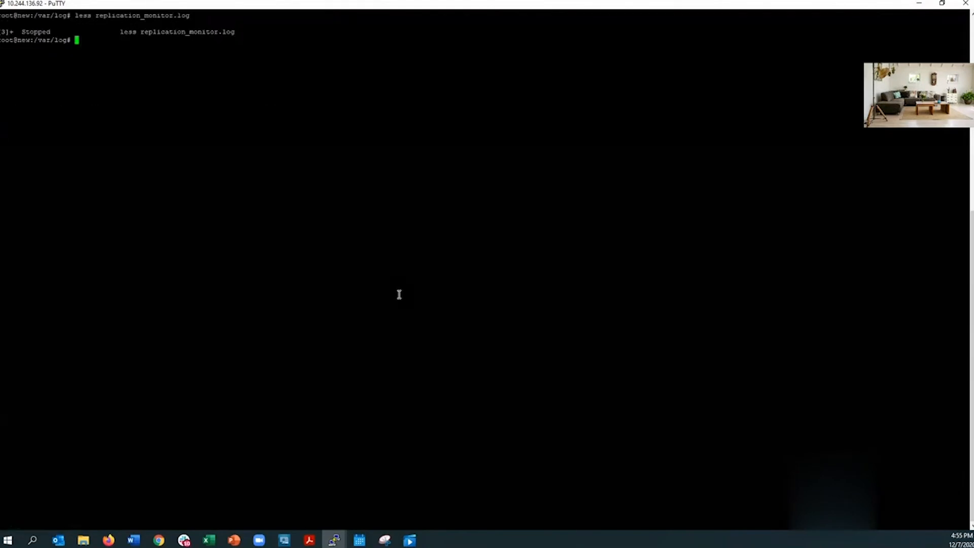
# Rerun replicationStatus.sh from command history, showing standby 10.244.136.93 streaming.
pyautogui.press('Up')
pyautogui.press('Up')
pyautogui.press('Up')
pyautogui.press('Down')
pyautogui.press('Up')
pyautogui.press('Return')
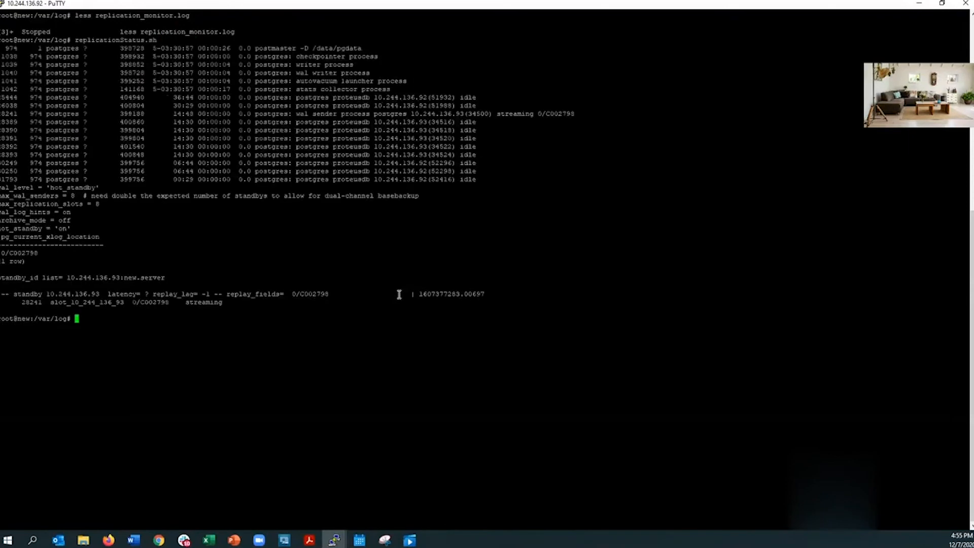